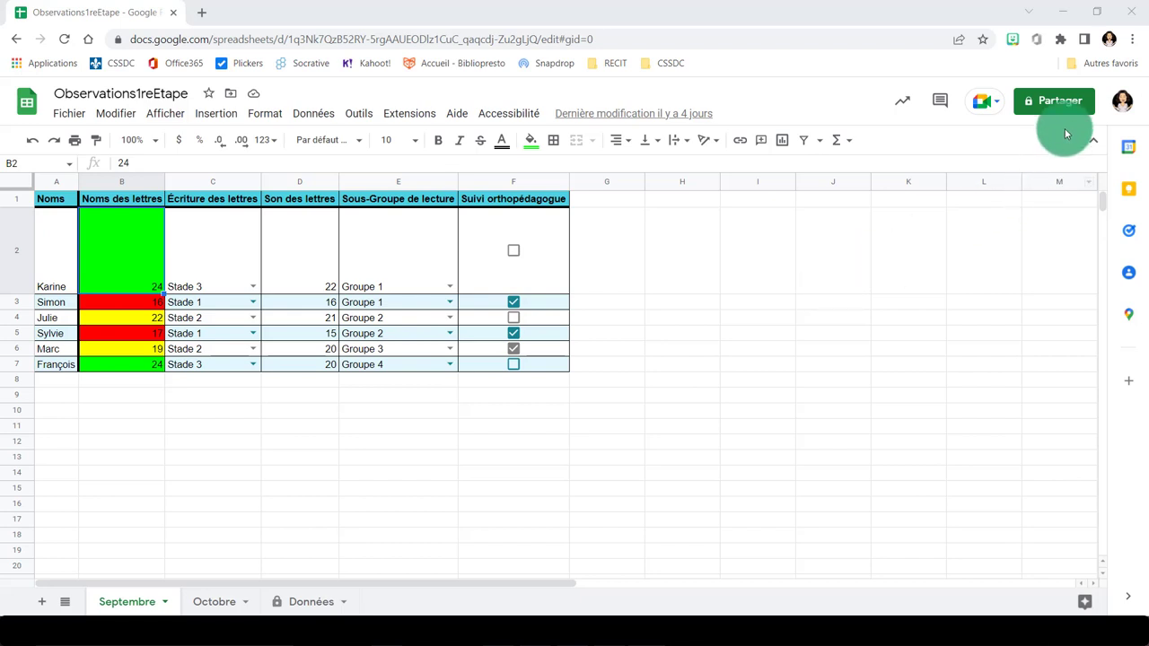
# Step: Add the colleague, found by name, as a sharing recipient with Éditeur access
pyautogui.click(1067, 105)
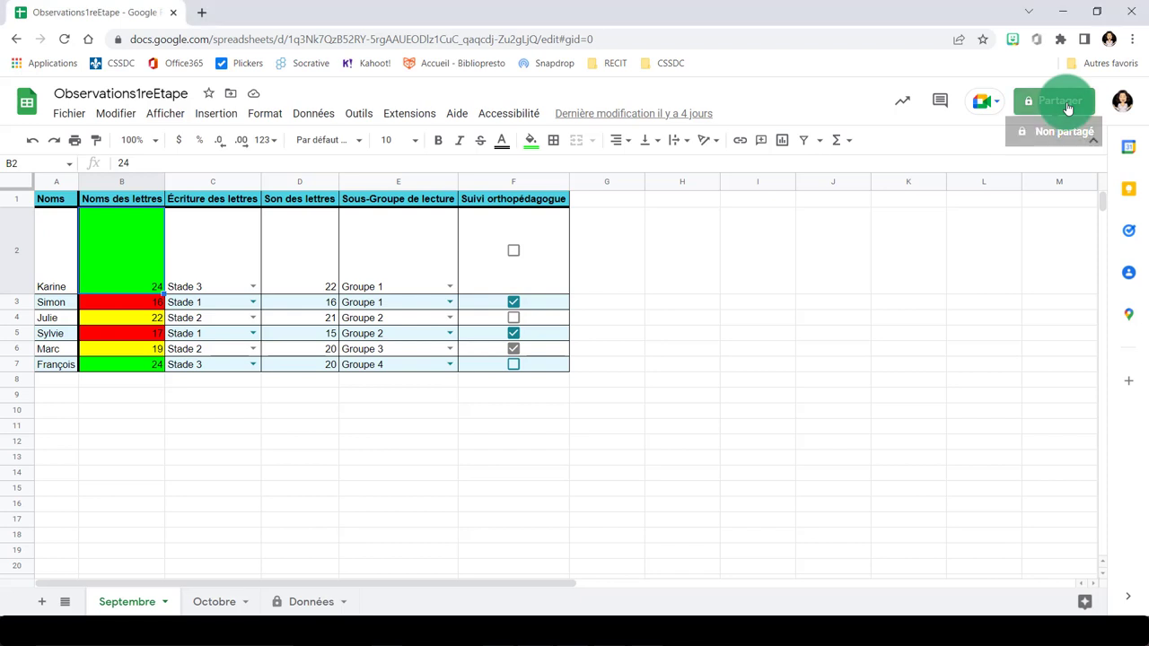
pyautogui.click(366, 301)
pyautogui.click(393, 276)
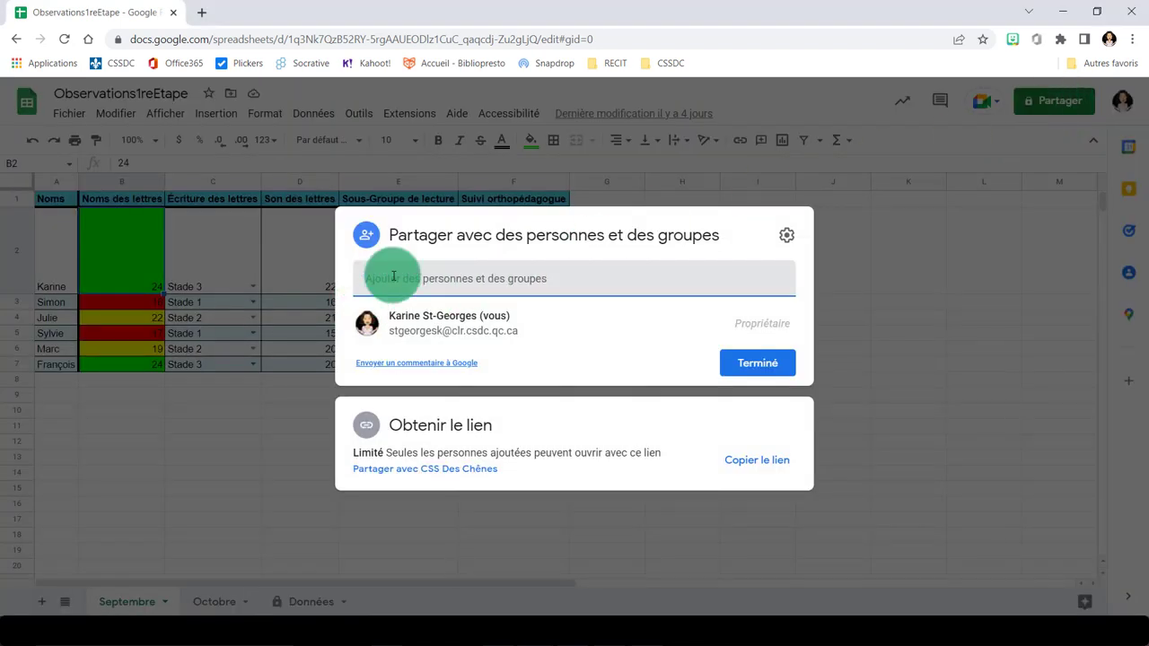
pyautogui.write('julie robidoux')
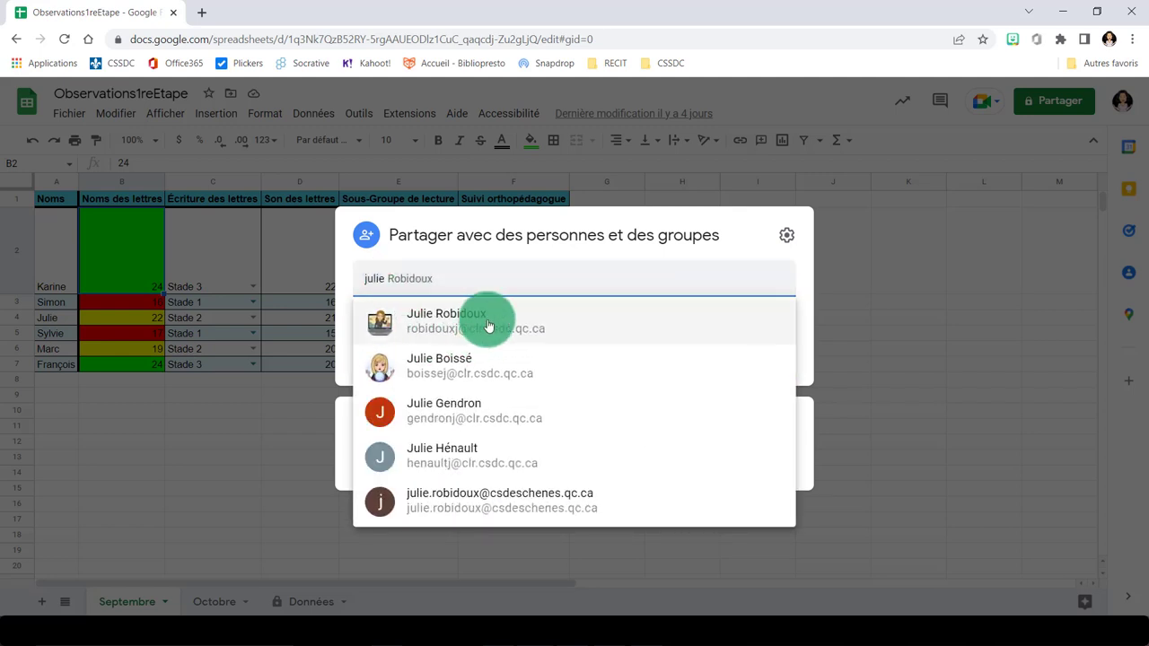
pyautogui.moveTo(494, 320)
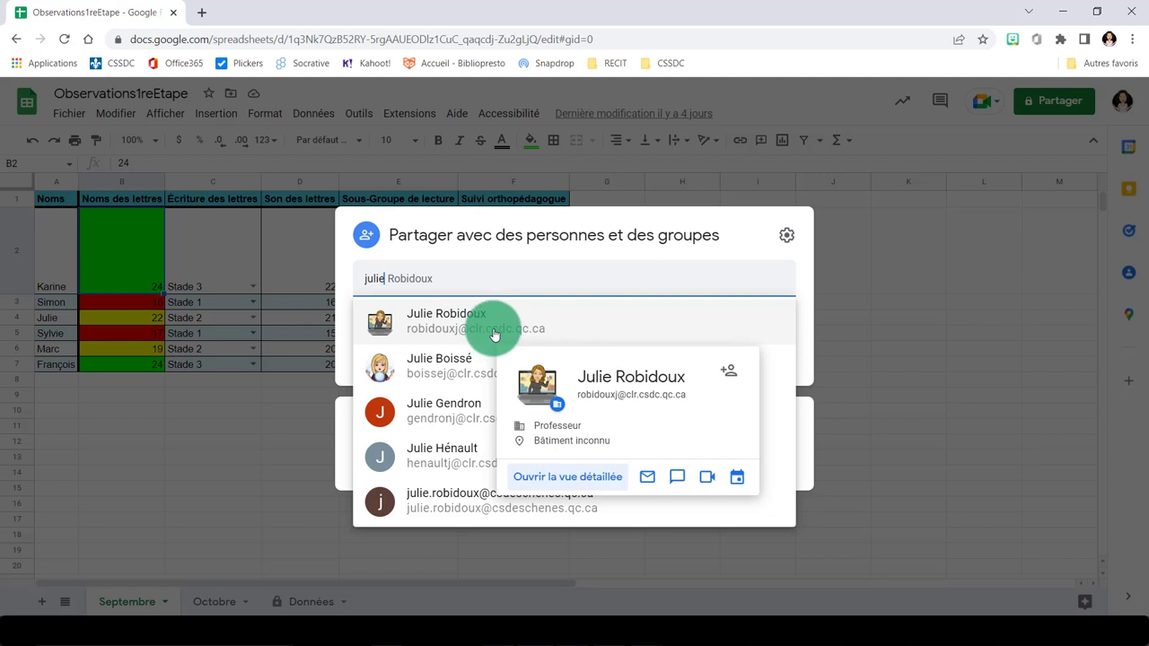
pyautogui.click(493, 337)
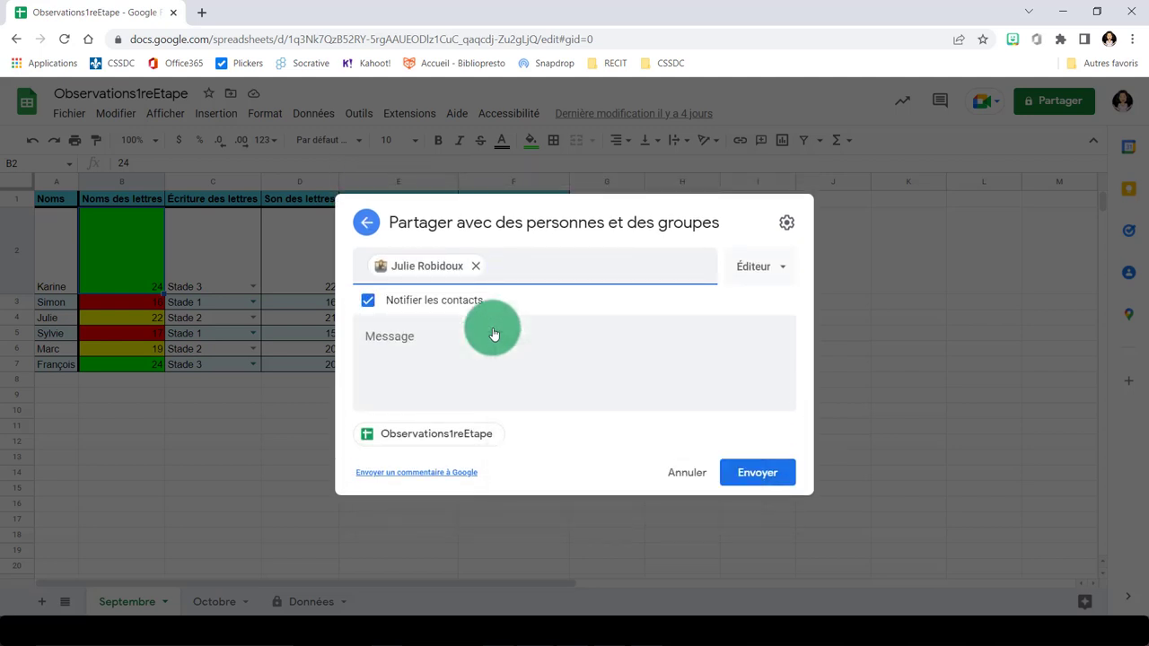
# Step: Share with the colleague as Commentateur, with Notifier les contacts unchecked
pyautogui.click(757, 275)
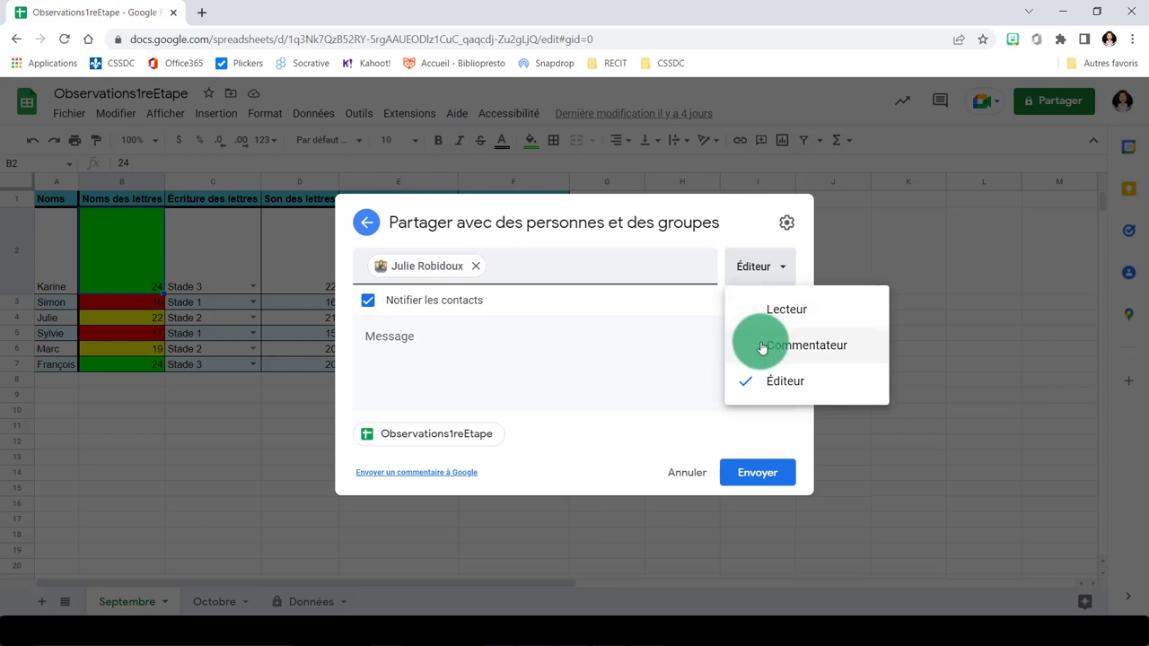
pyautogui.click(761, 345)
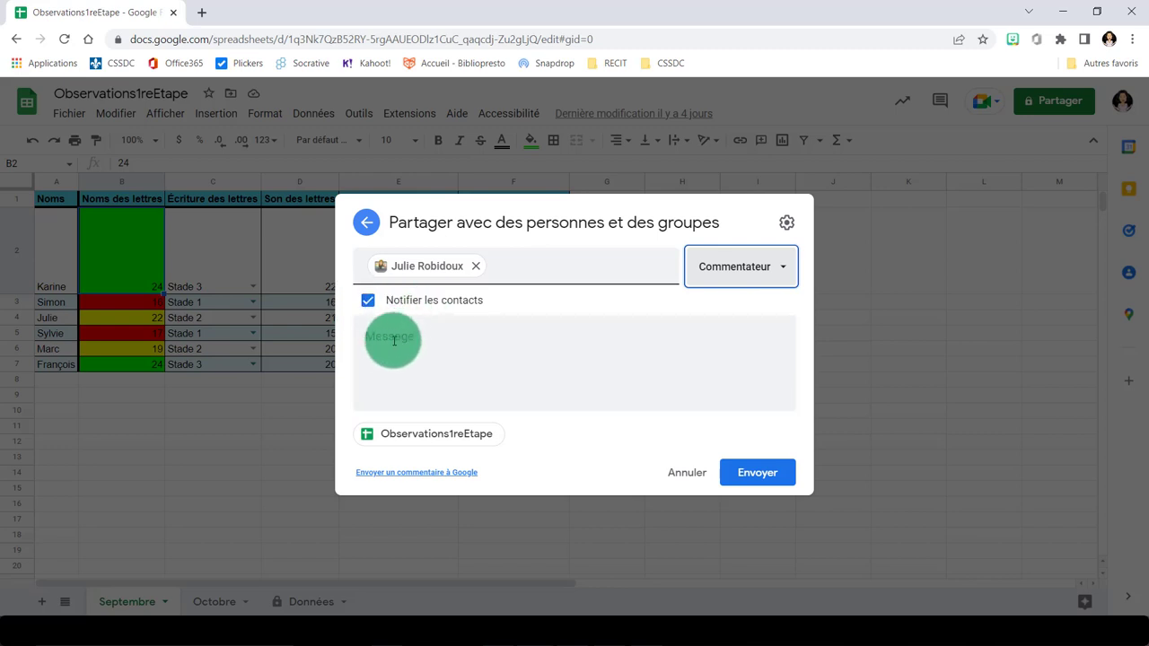
pyautogui.click(366, 300)
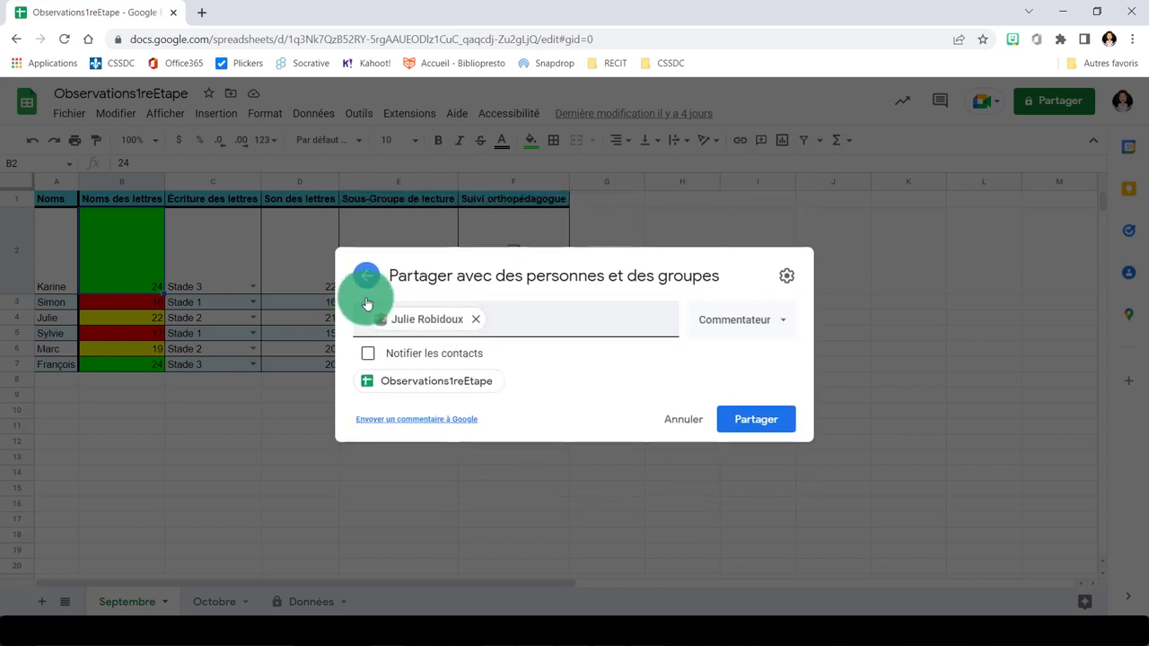
pyautogui.click(759, 422)
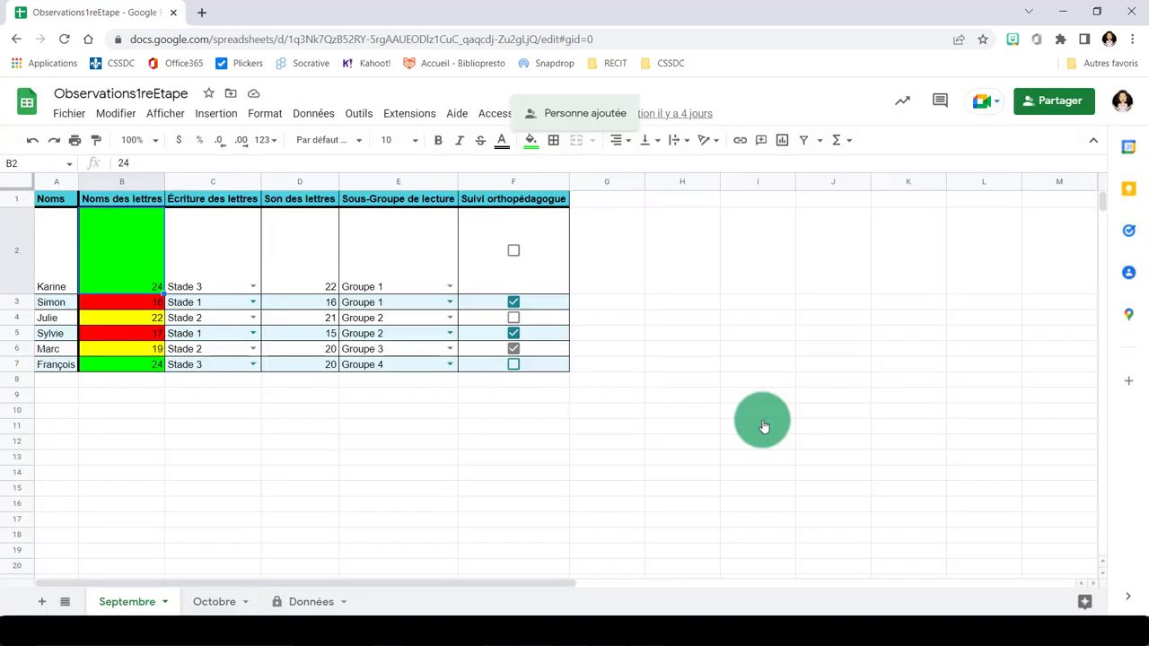
# Step: Change the colleague's role to Éditeur, save, and reopen sharing to confirm it
pyautogui.click(1053, 101)
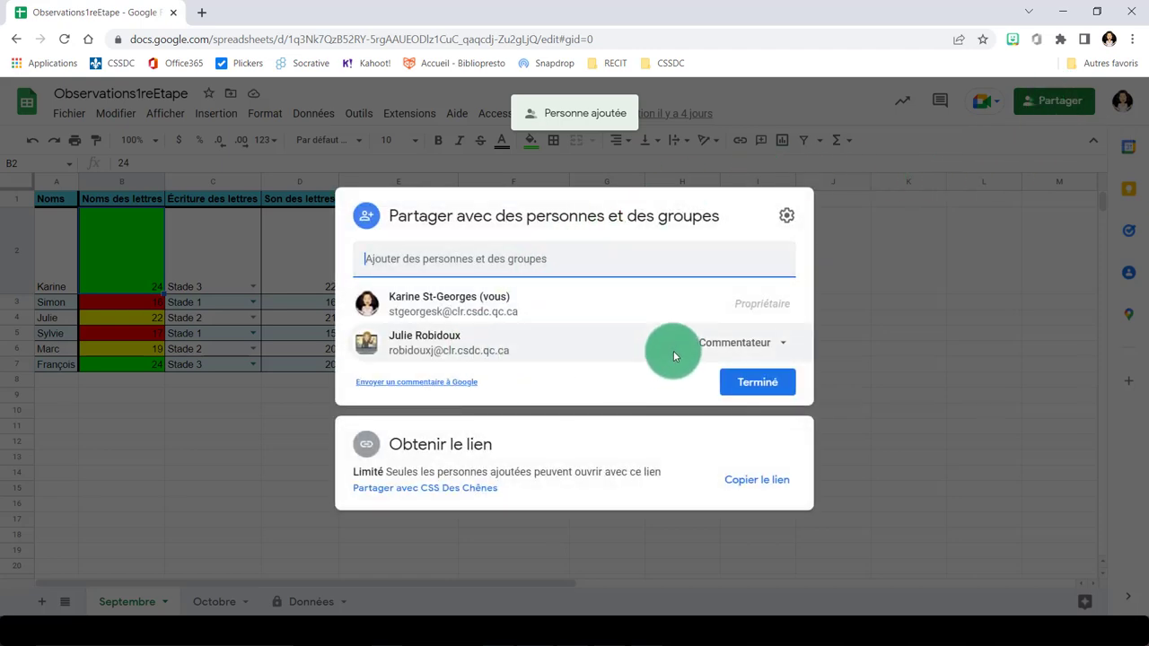
pyautogui.click(716, 342)
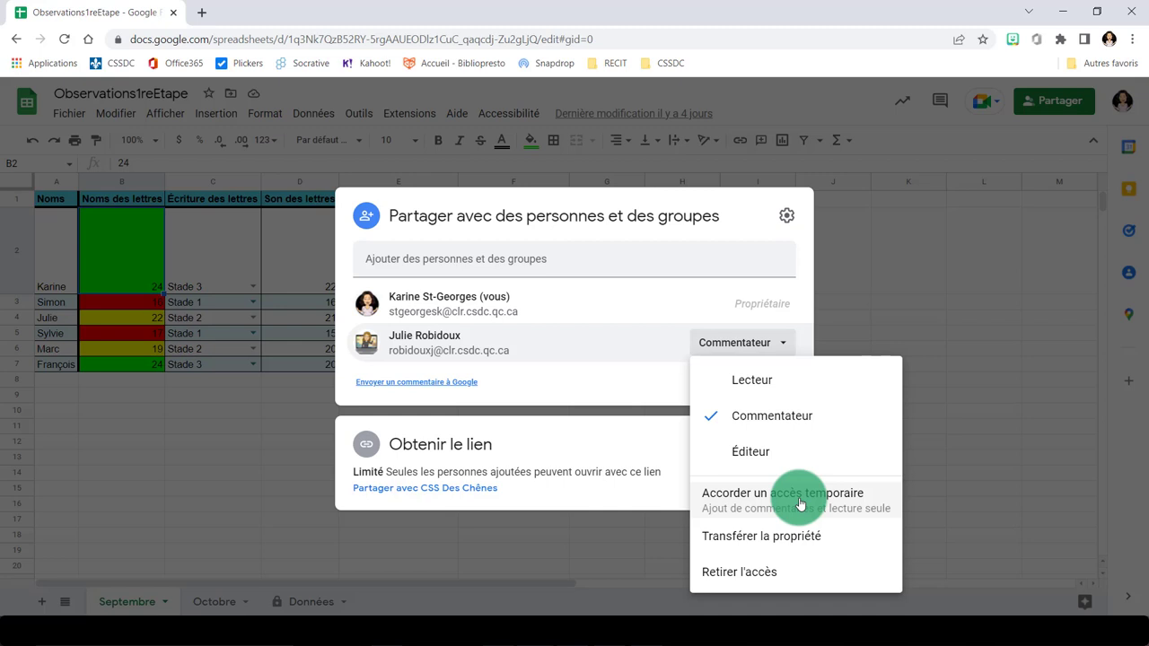
pyautogui.click(753, 451)
pyautogui.click(750, 383)
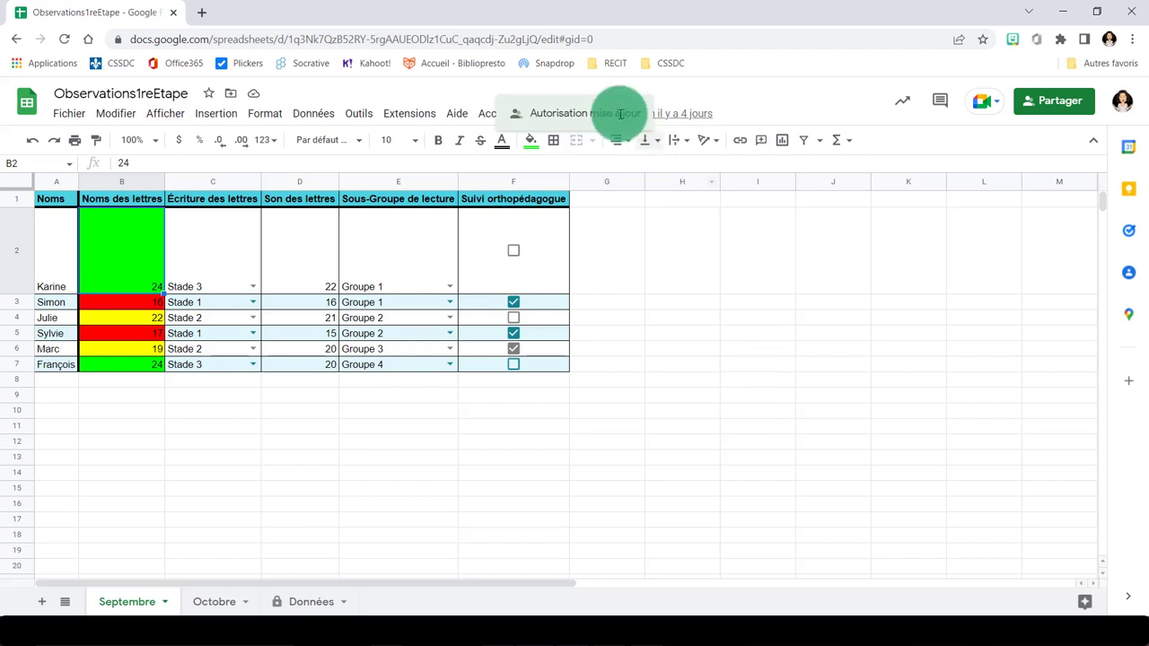
pyautogui.click(1059, 103)
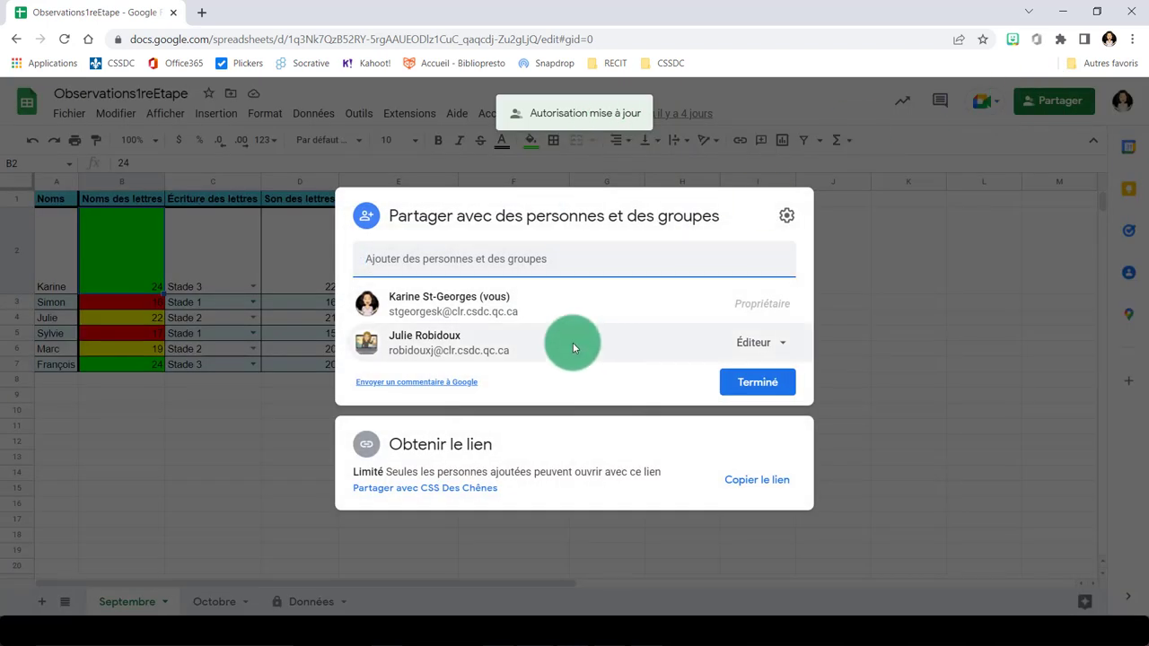
pyautogui.moveTo(572, 342)
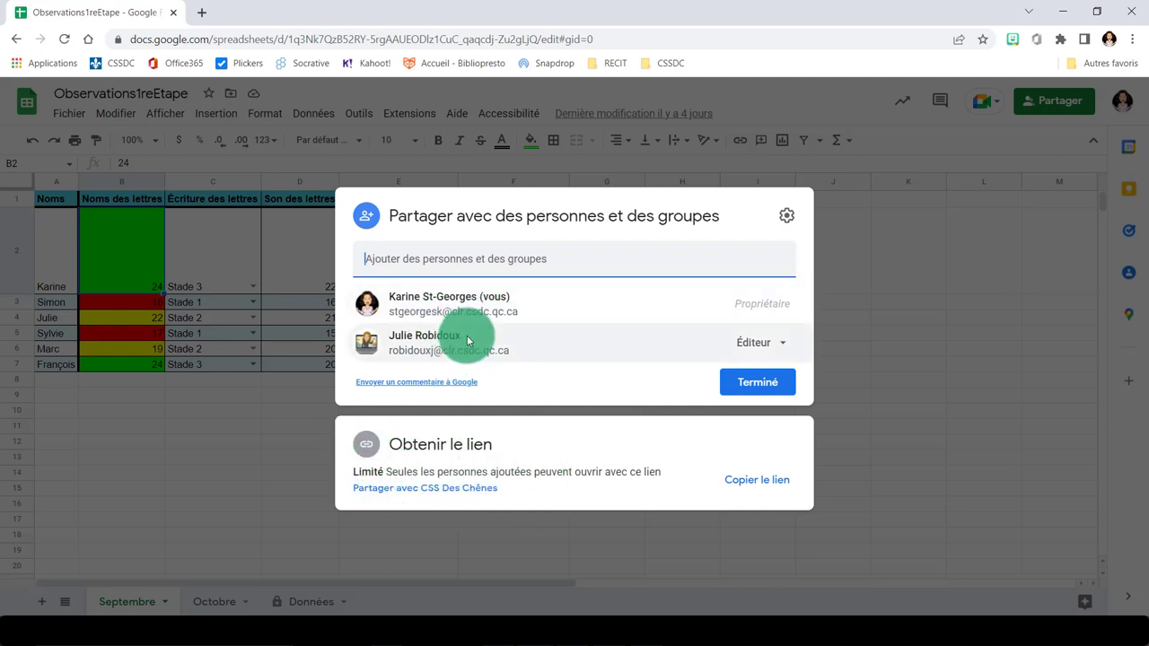
pyautogui.moveTo(467, 341)
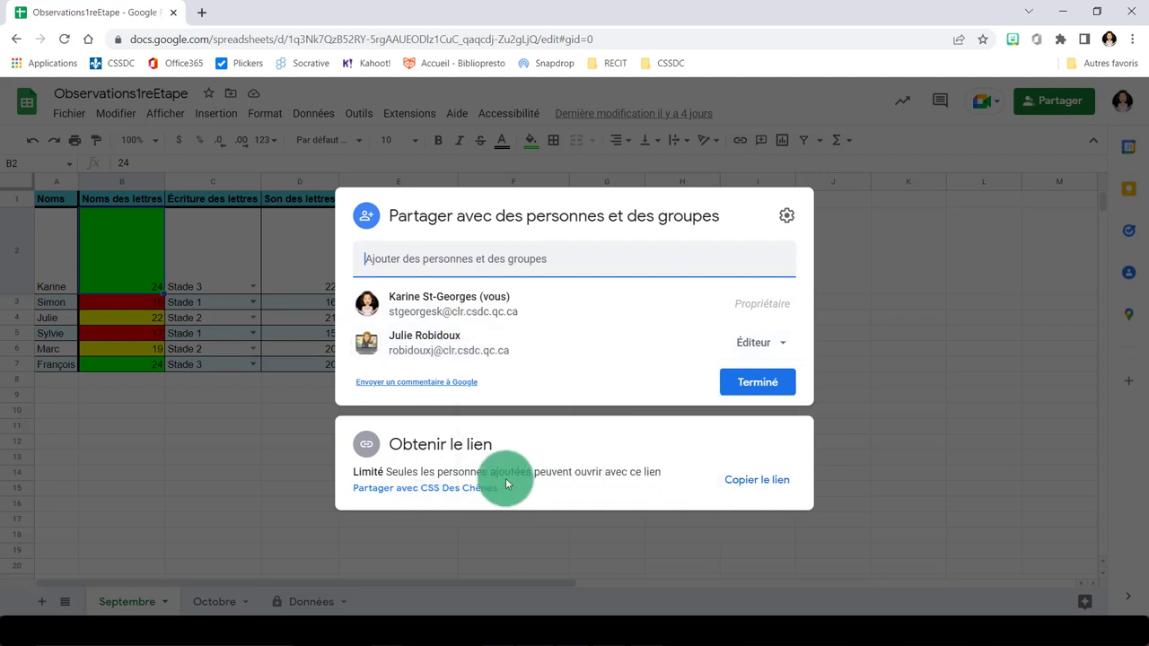
# Step: Open the link to CSS Des Chênes members, keeping the Lecteur role
pyautogui.click(405, 488)
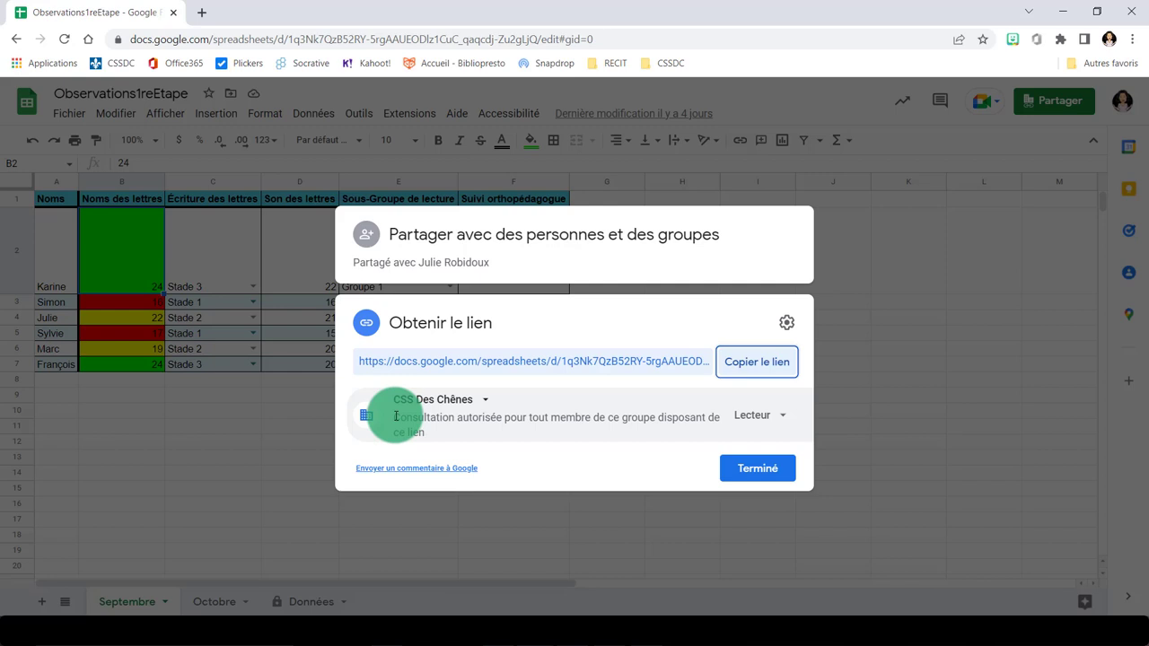
pyautogui.click(763, 415)
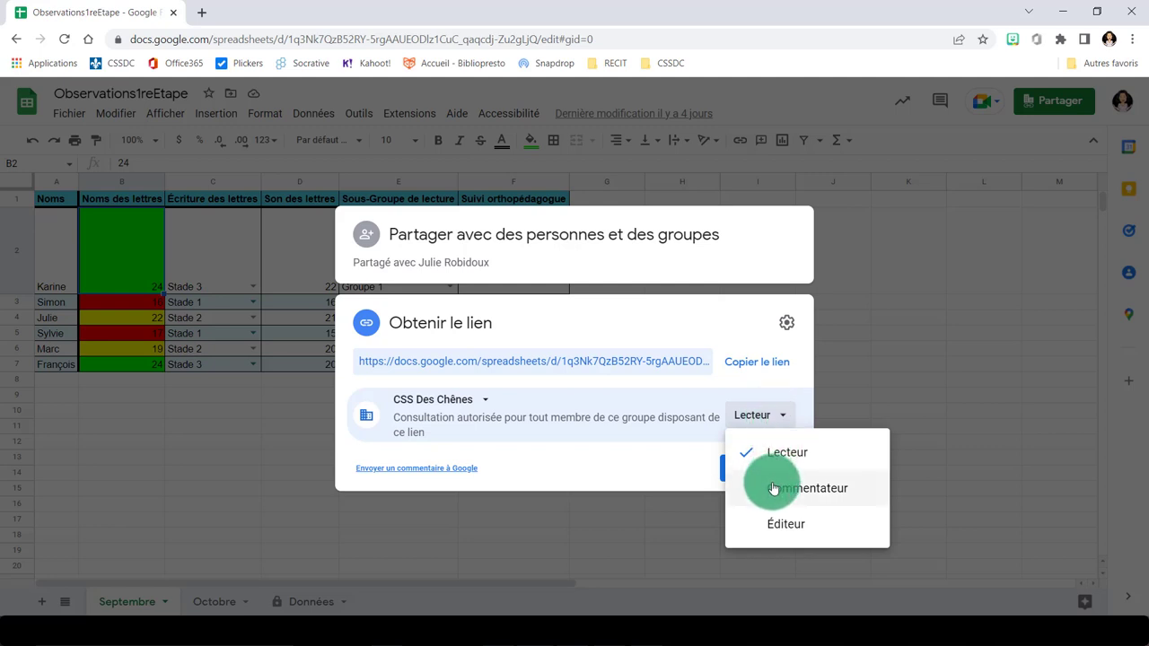
pyautogui.click(546, 458)
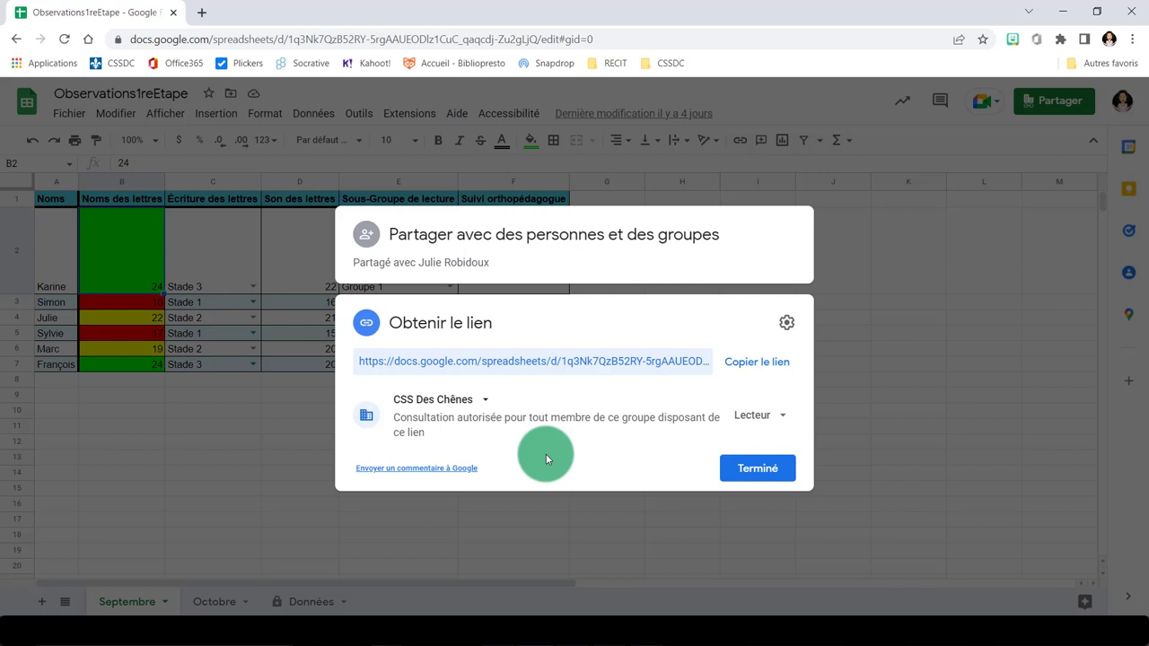
# Step: Open the link to Tous les utilisateurs disposant du lien as Lecteur, copy it, and close
pyautogui.click(487, 403)
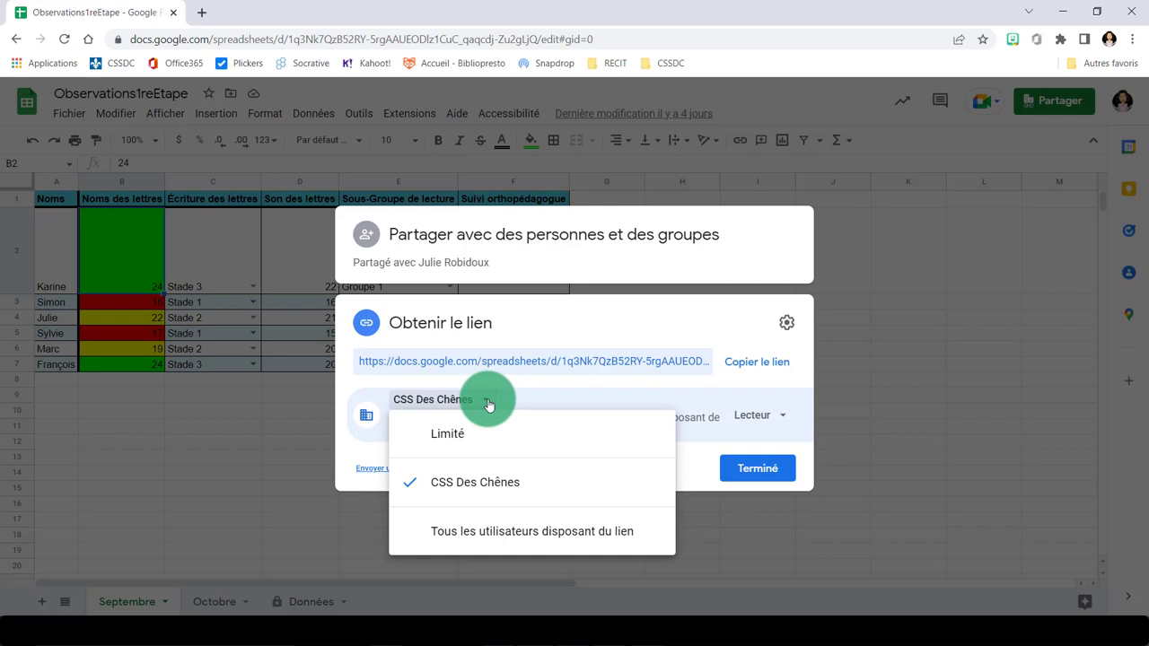
pyautogui.click(482, 540)
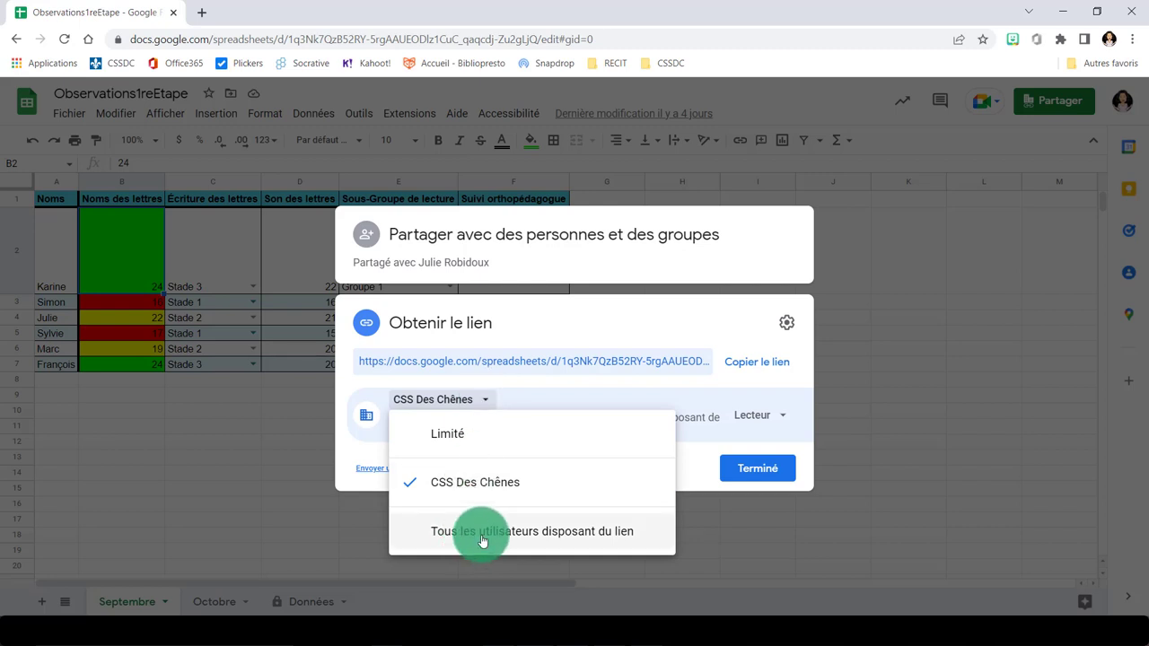
pyautogui.click(482, 539)
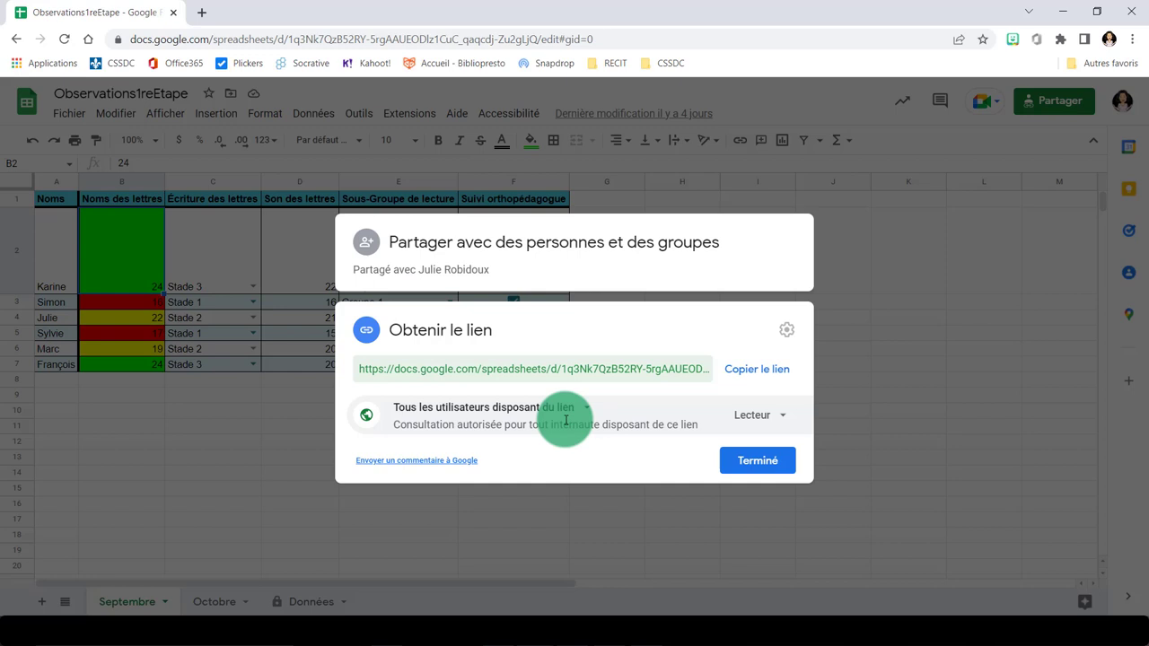
pyautogui.click(768, 419)
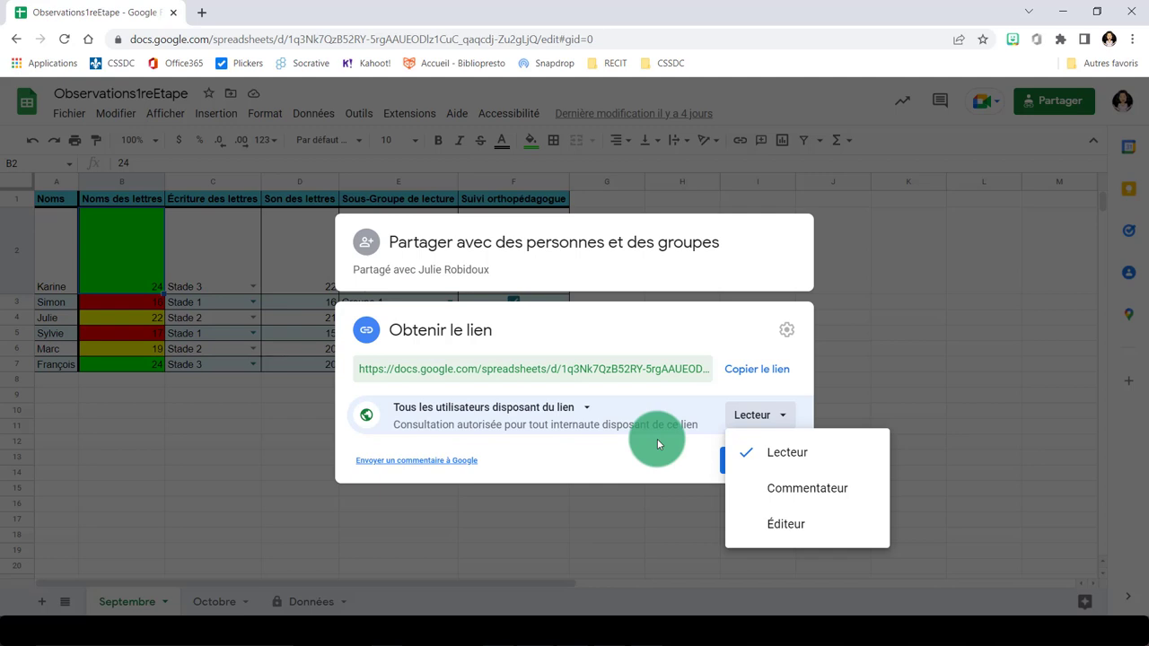
pyautogui.click(645, 447)
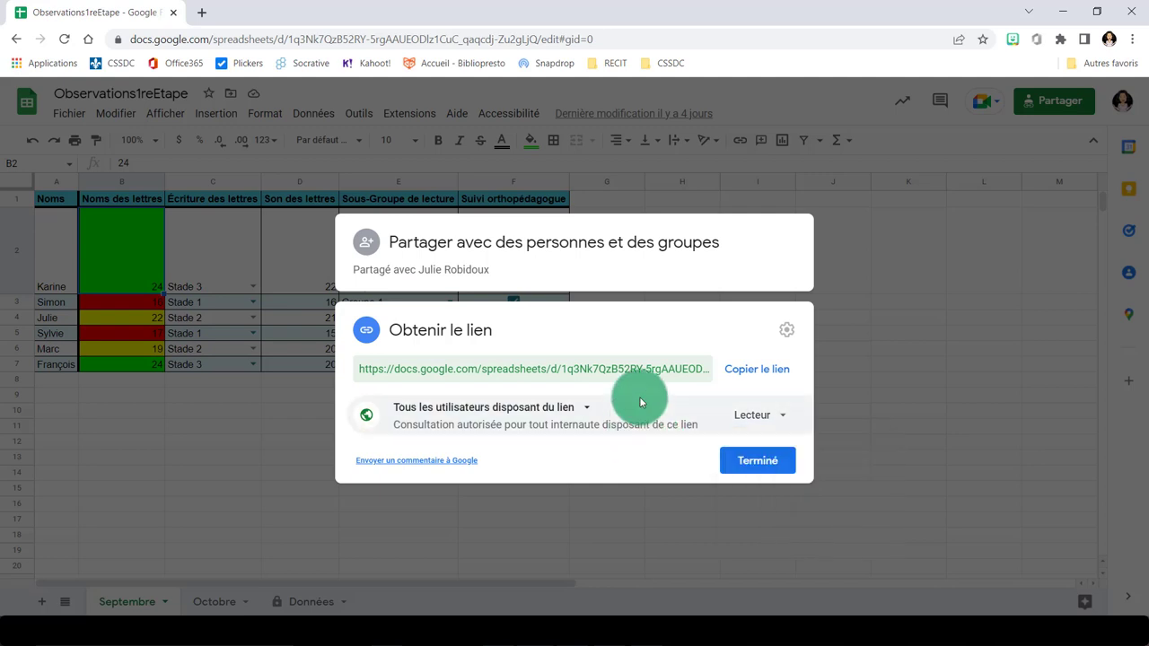
pyautogui.click(751, 369)
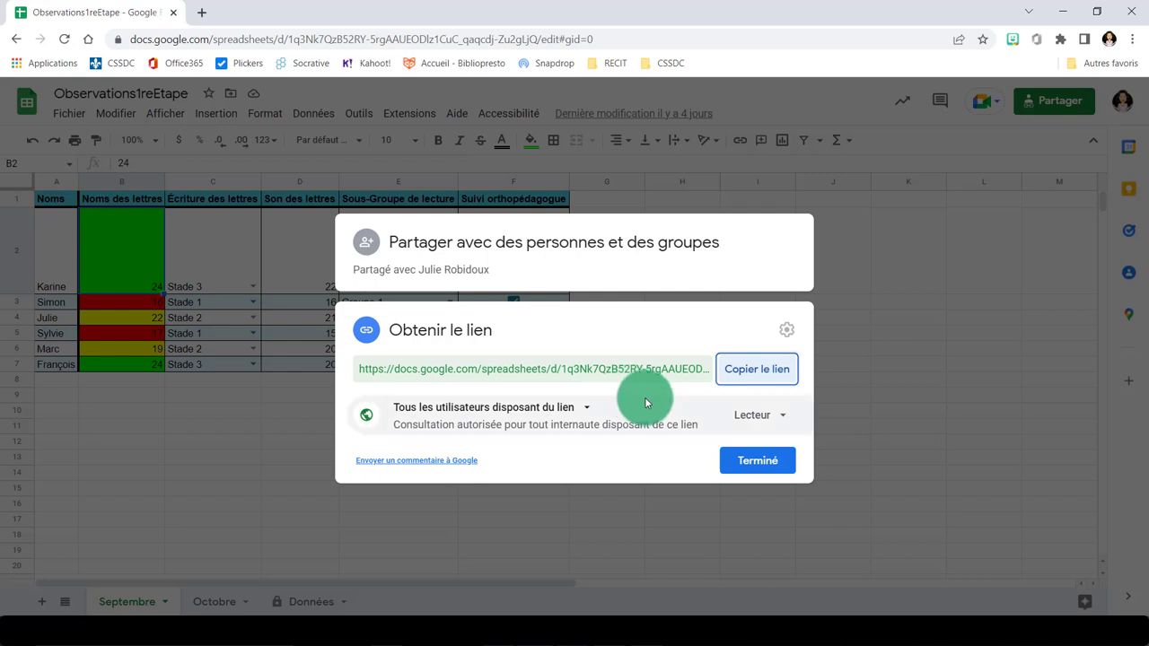
pyautogui.click(777, 466)
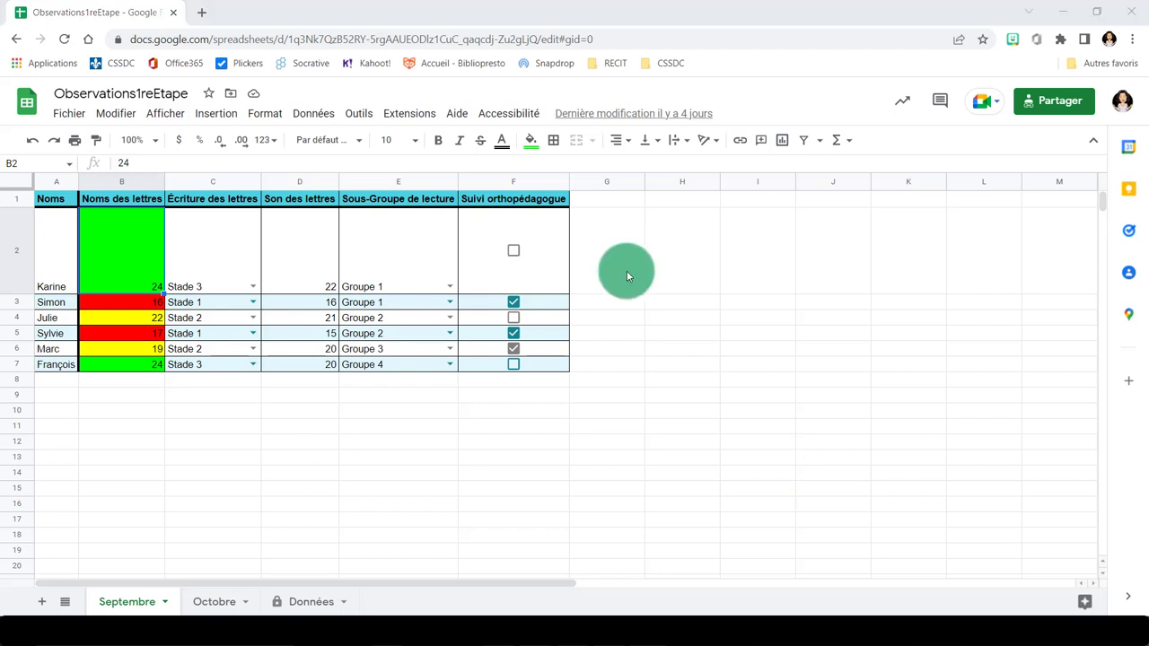
# Step: Uncheck editors changing permissions and viewers/commenters downloading, printing or copying in the advanced settings
pyautogui.click(1041, 100)
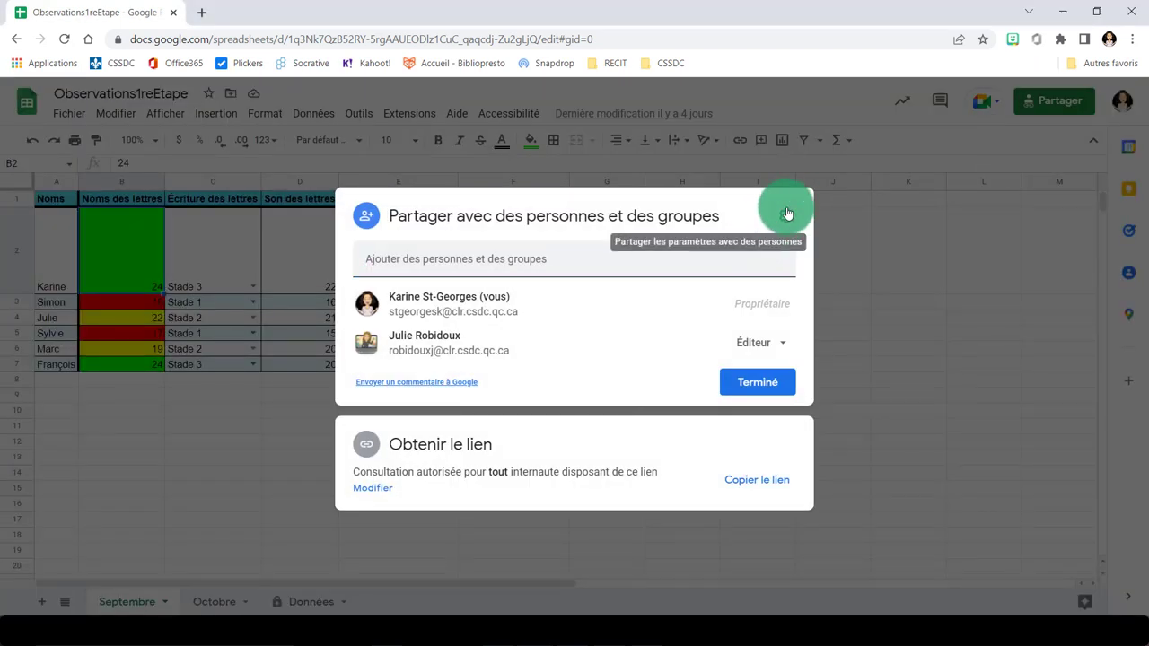
pyautogui.click(787, 214)
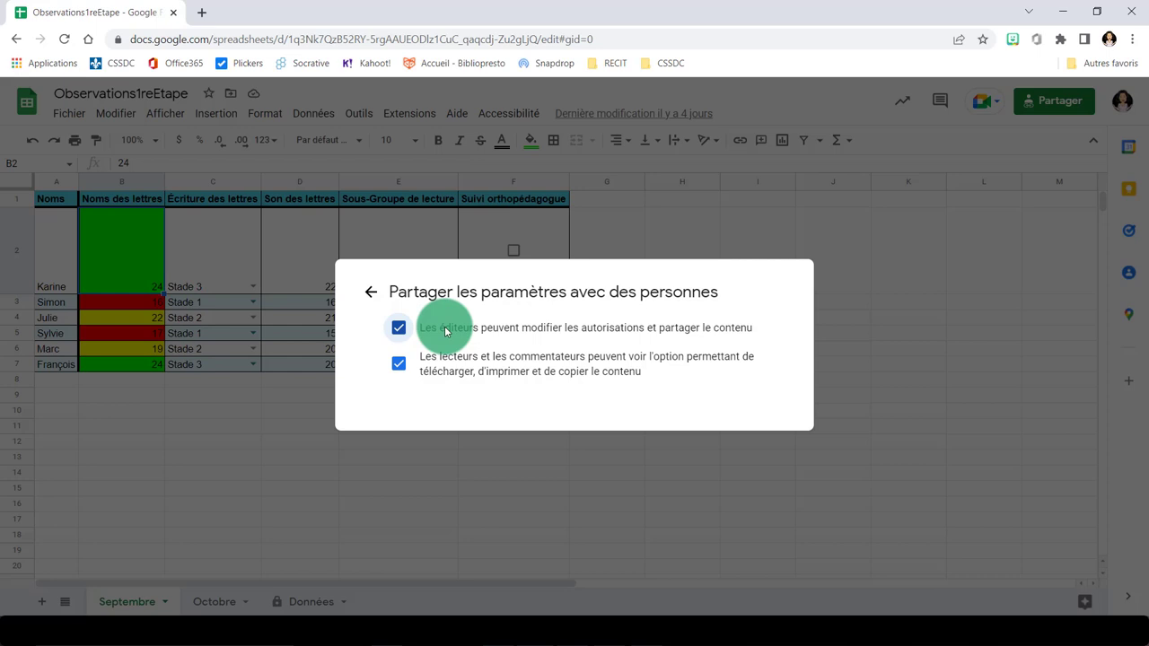
pyautogui.click(398, 328)
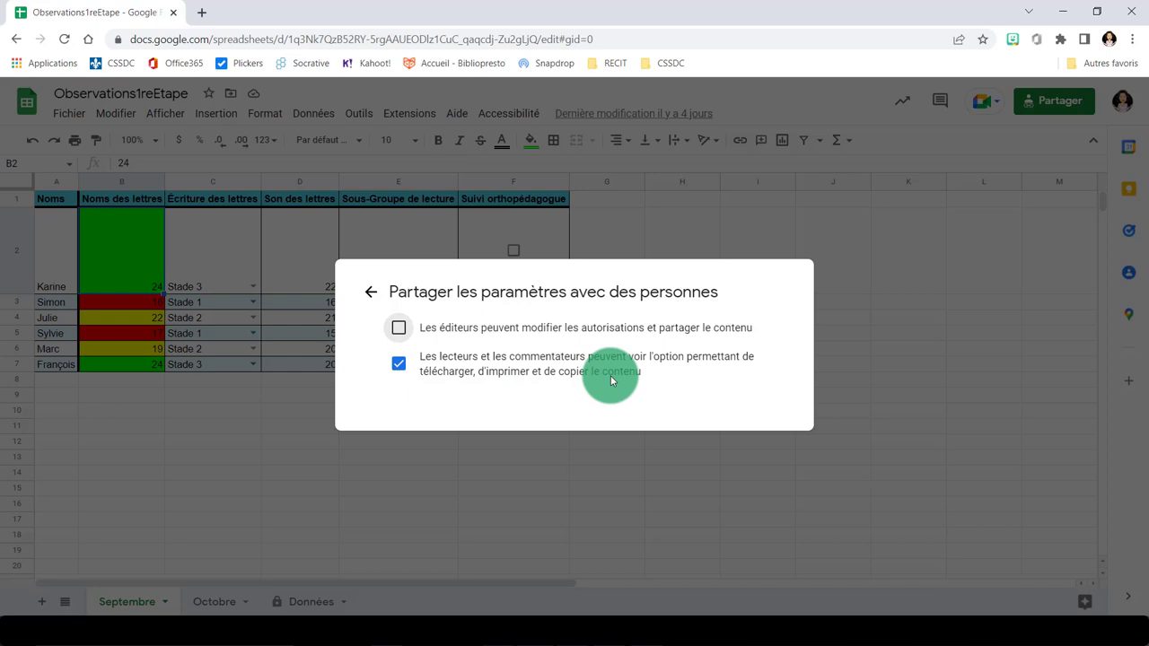
pyautogui.click(403, 369)
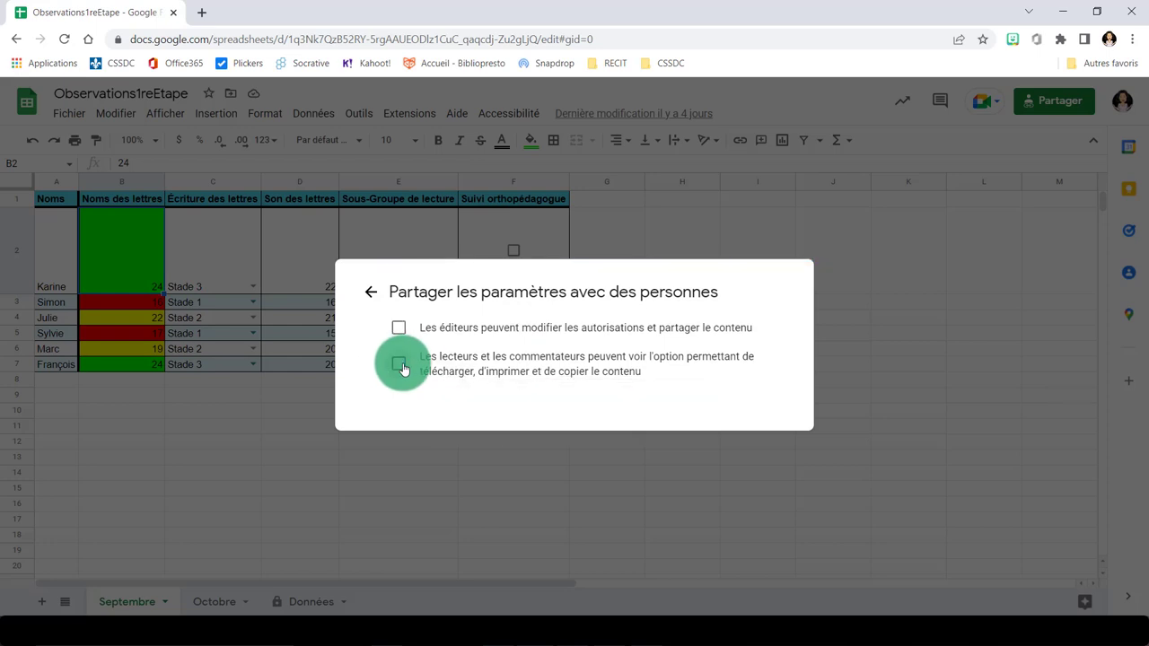
pyautogui.click(371, 294)
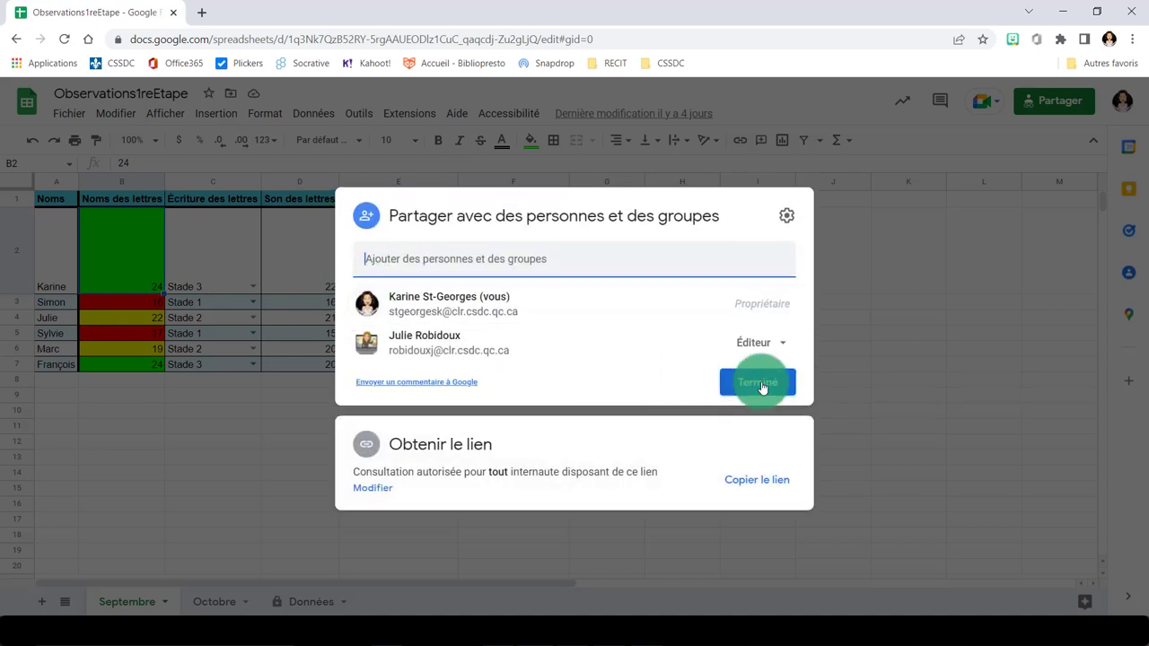
# Step: Close the sharing dialog with Terminé, back to the Septembre sheet
pyautogui.click(759, 383)
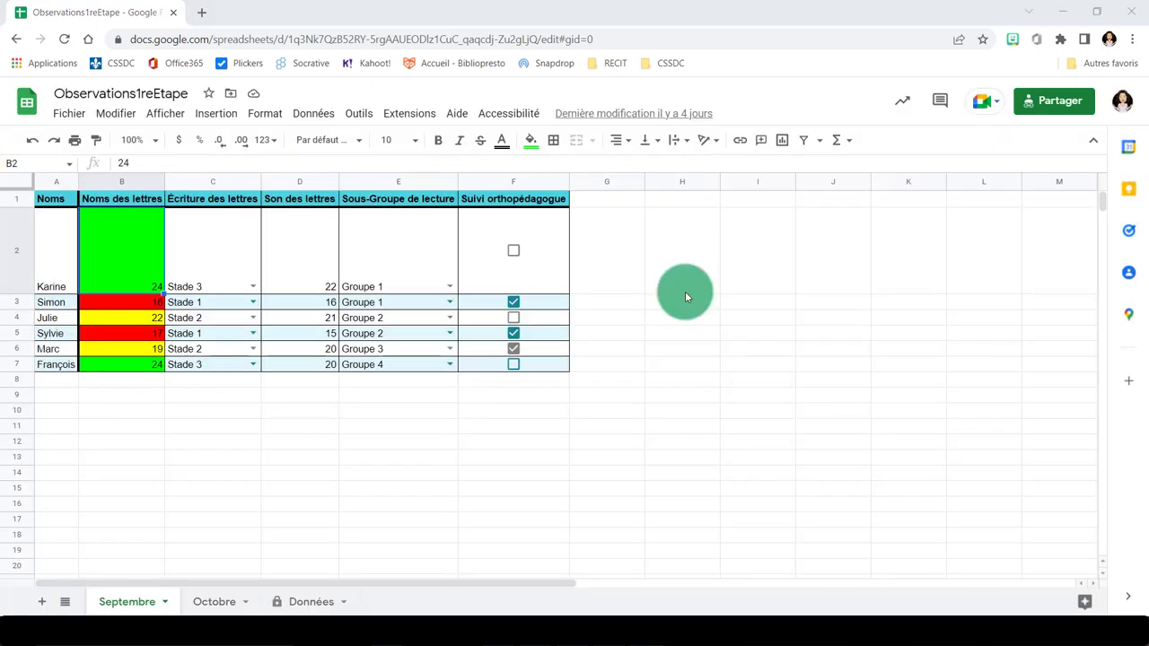